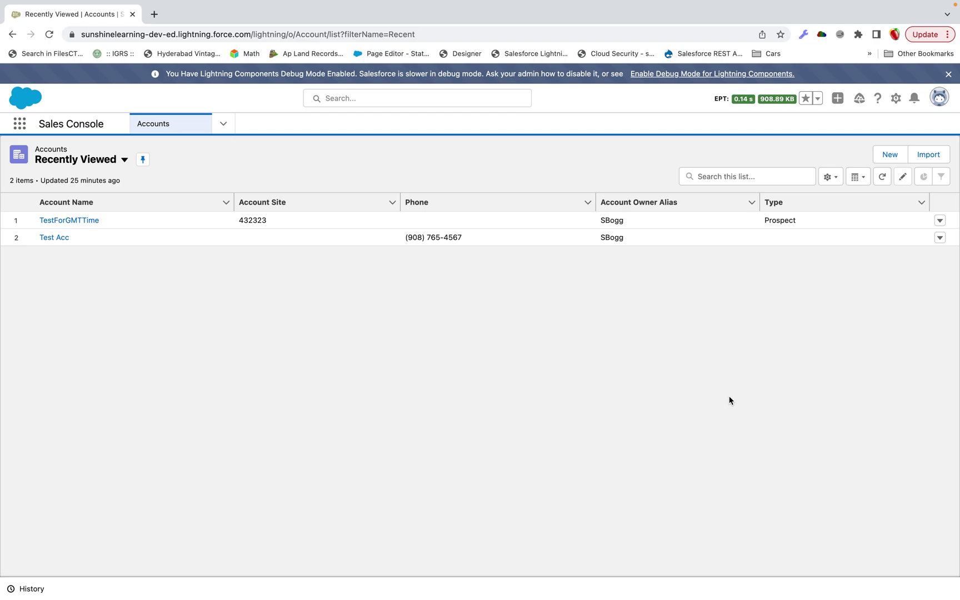
# Start a new India-type account with Country set to USA, and open Setup in a new tab
pyautogui.click(885, 155)
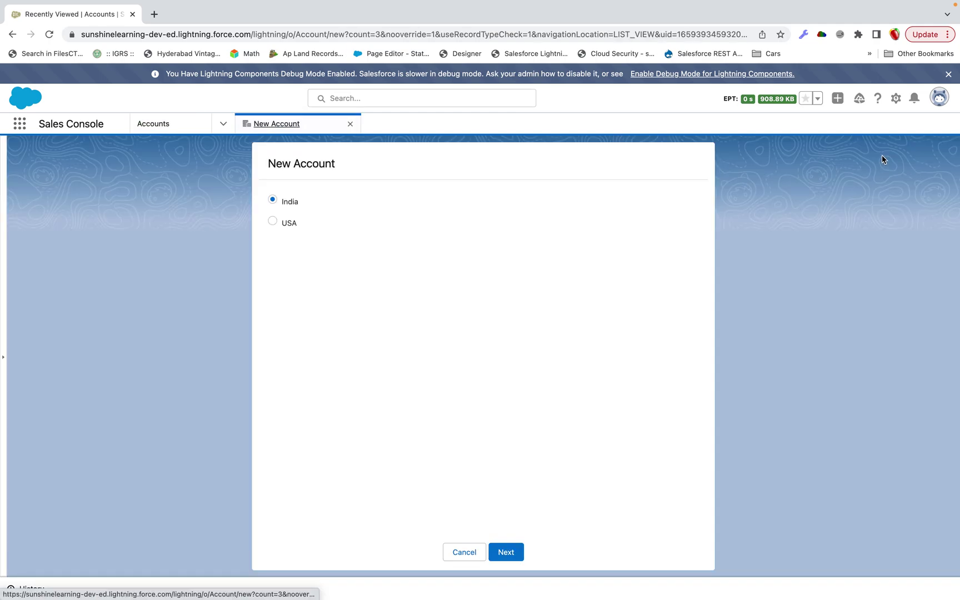
pyautogui.click(505, 552)
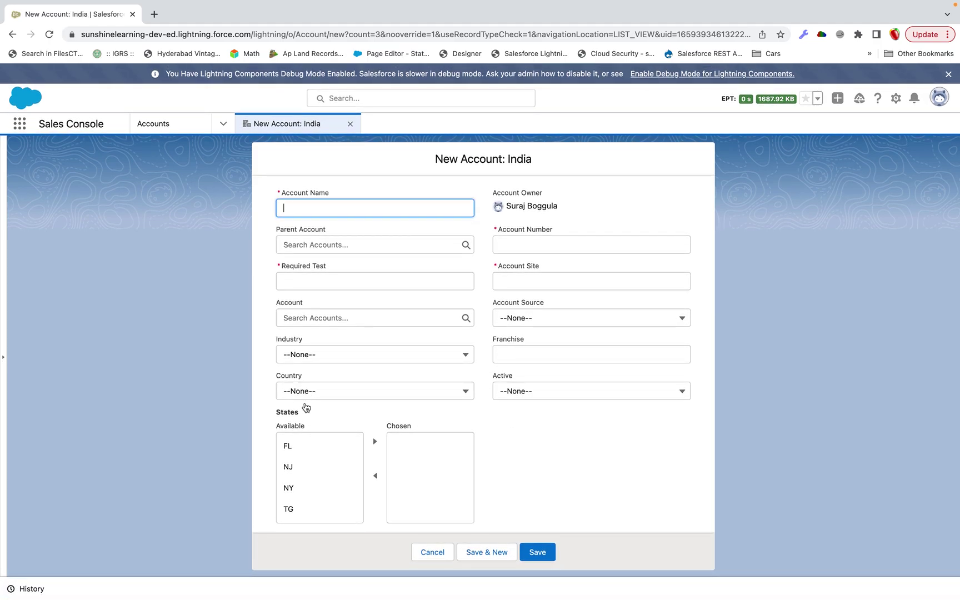
pyautogui.click(345, 396)
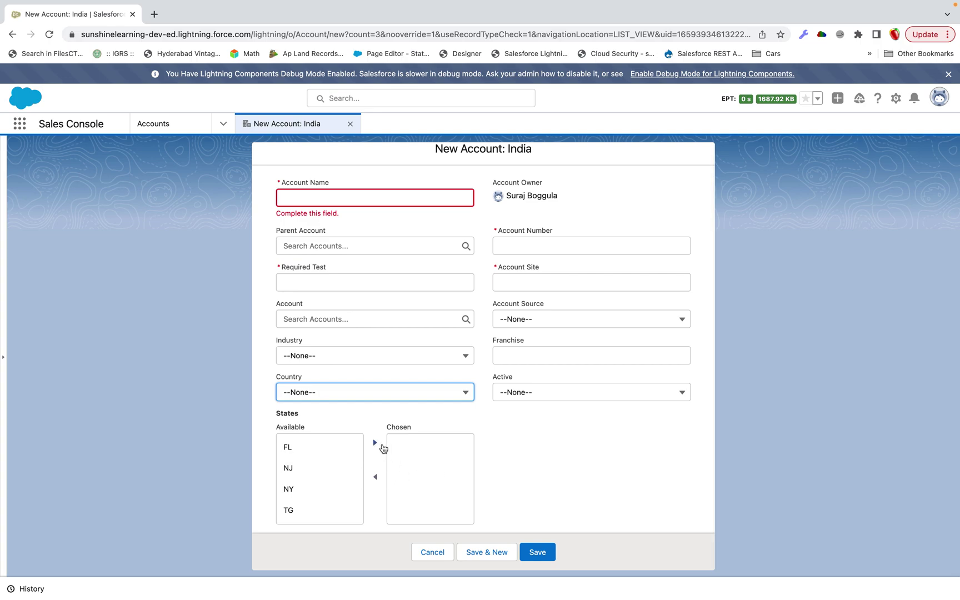
pyautogui.click(389, 393)
pyautogui.click(350, 454)
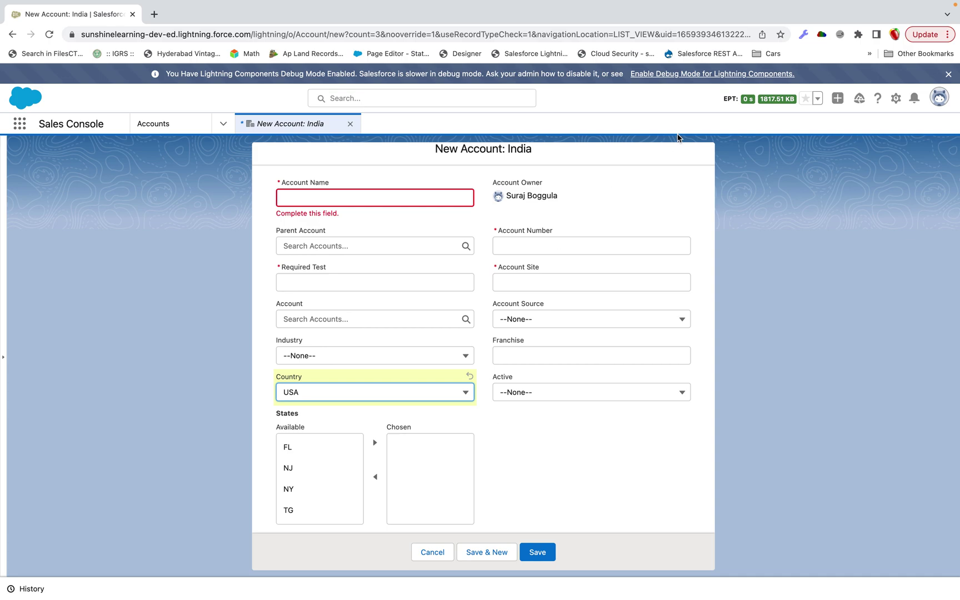
pyautogui.click(896, 98)
pyautogui.click(846, 129)
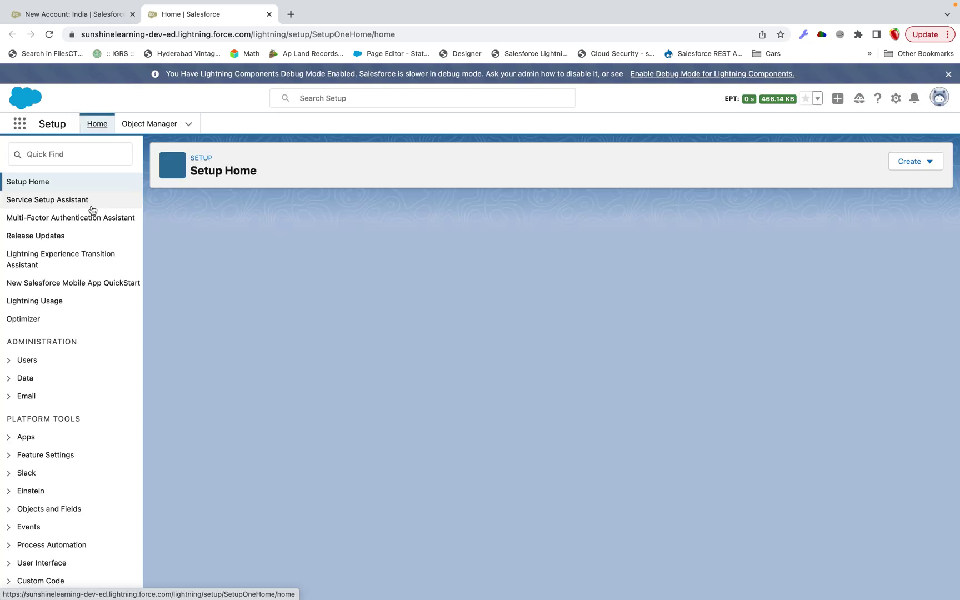
# Find the Flows page via Quick Find and create a new Record-Triggered Flow
pyautogui.click(75, 157)
pyautogui.write('flows')
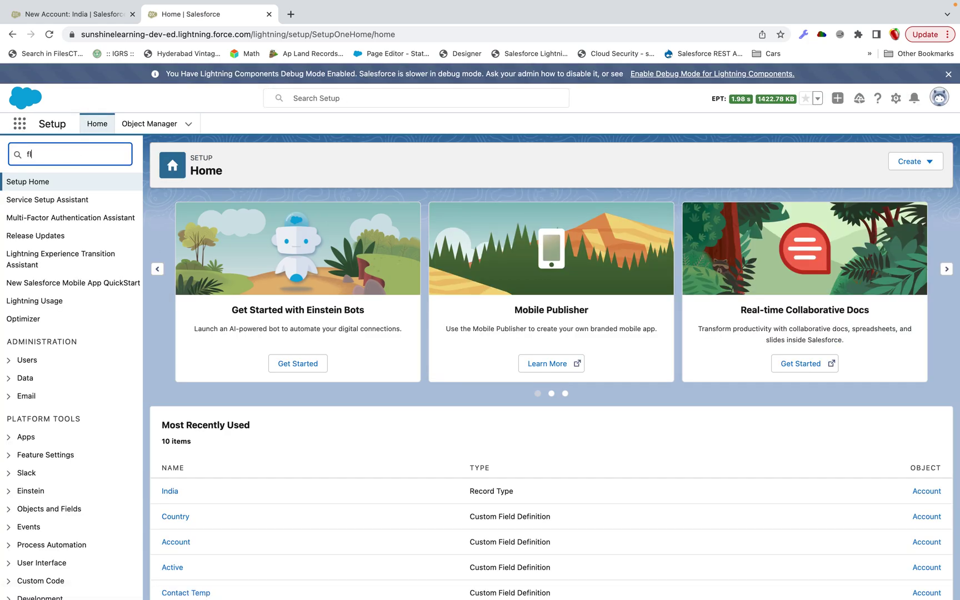
pyautogui.click(44, 201)
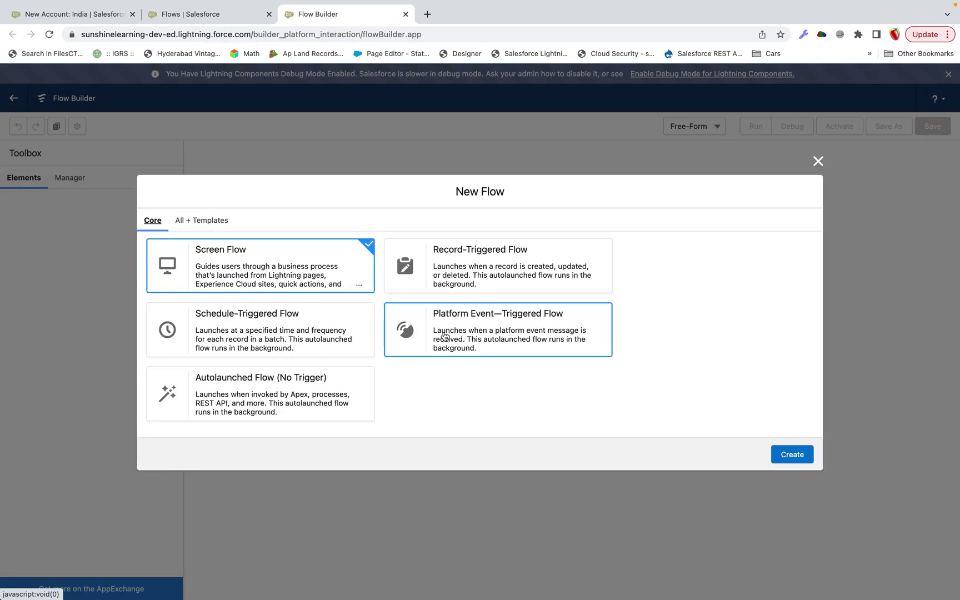
pyautogui.click(530, 292)
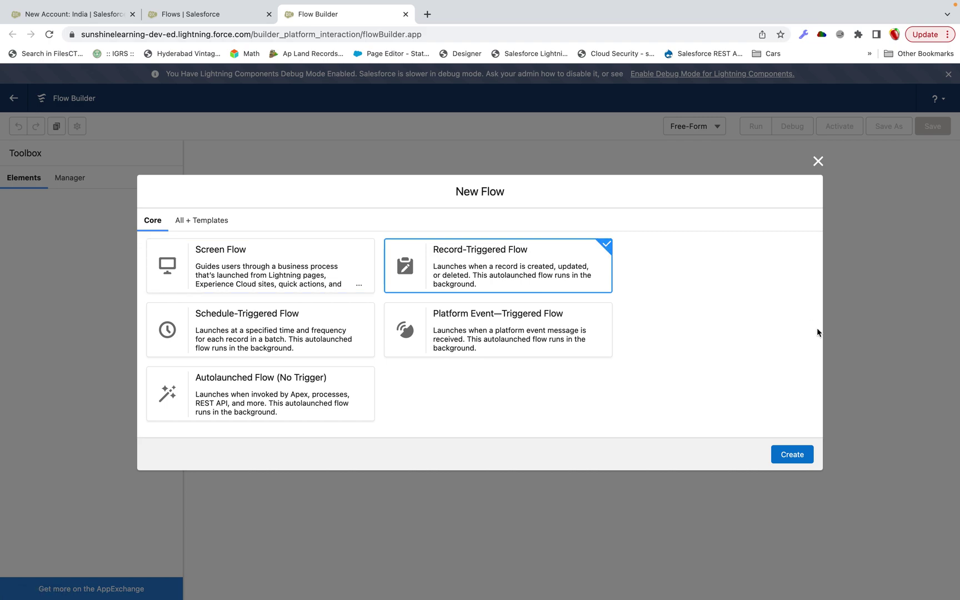
pyautogui.click(783, 455)
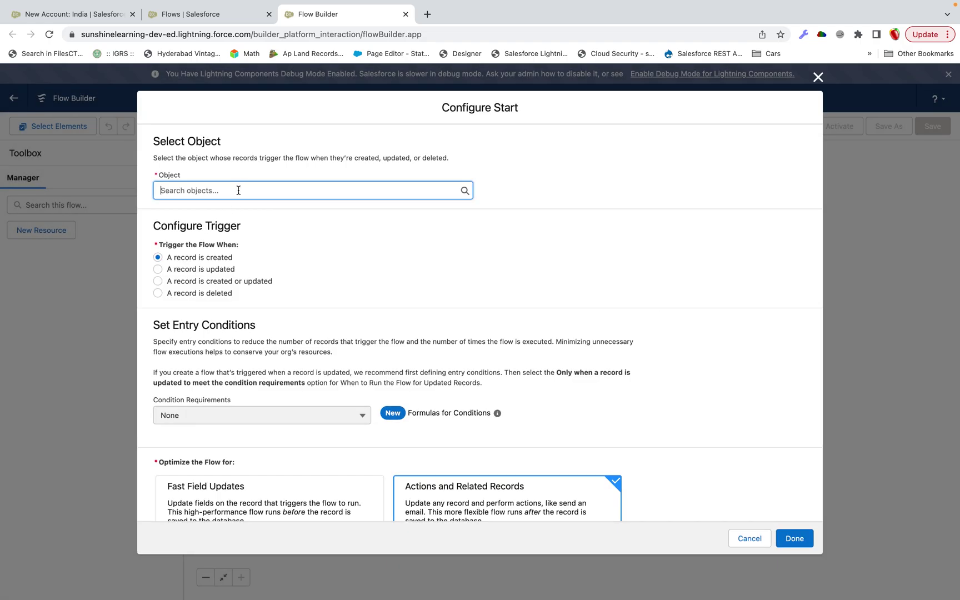
# Trigger on Account created or updated, with entry conditions None and Fast Field Updates
pyautogui.click(239, 190)
pyautogui.click(219, 216)
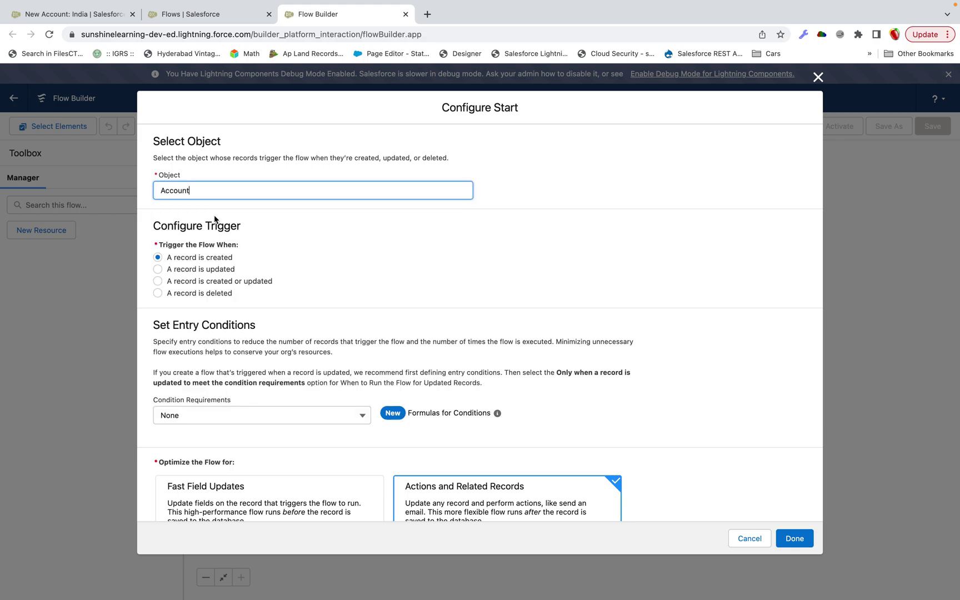
pyautogui.scroll(-1, 357, 262)
pyautogui.click(210, 272)
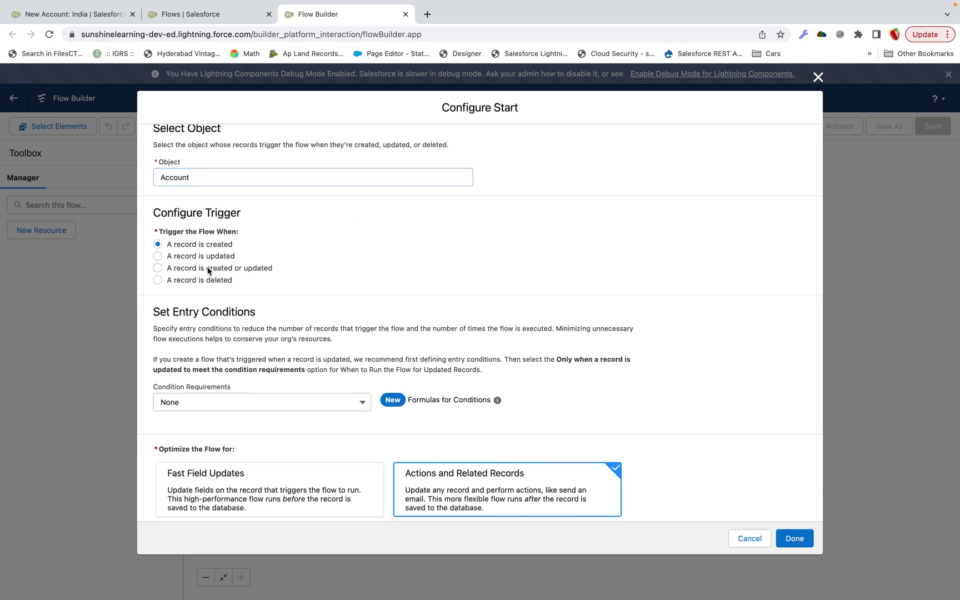
pyautogui.scroll(-1, 472, 259)
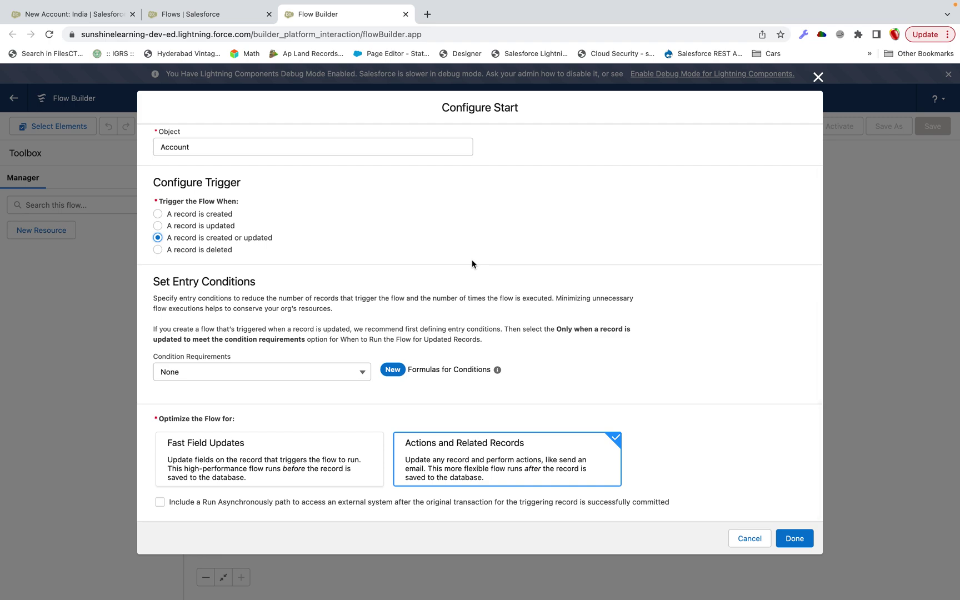
pyautogui.click(336, 377)
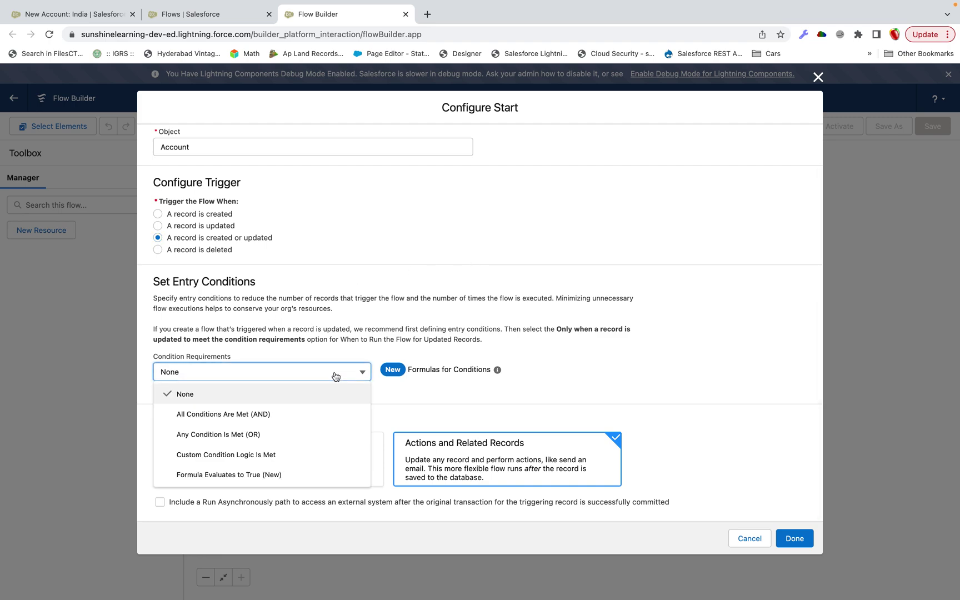
pyautogui.click(697, 360)
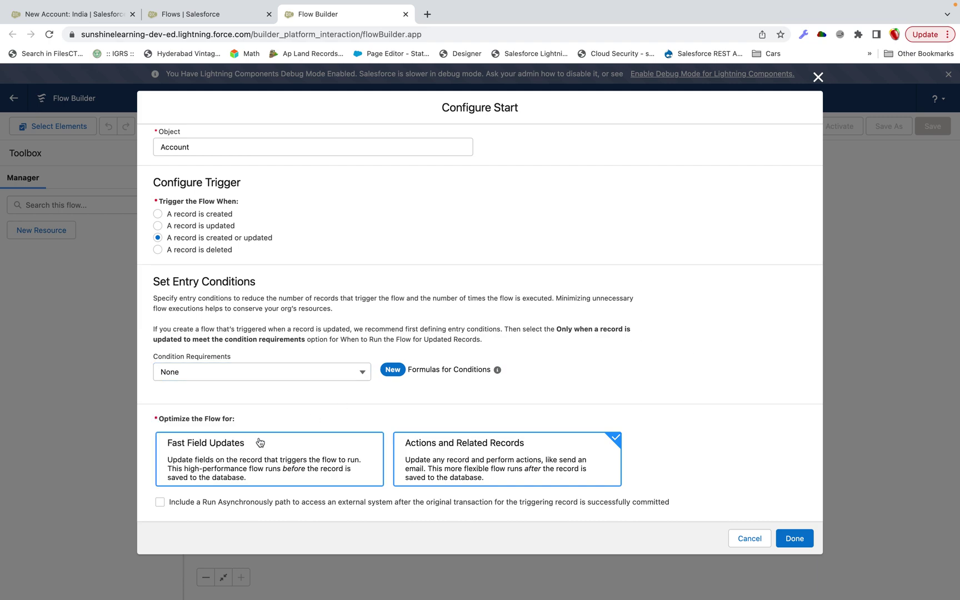
pyautogui.click(261, 457)
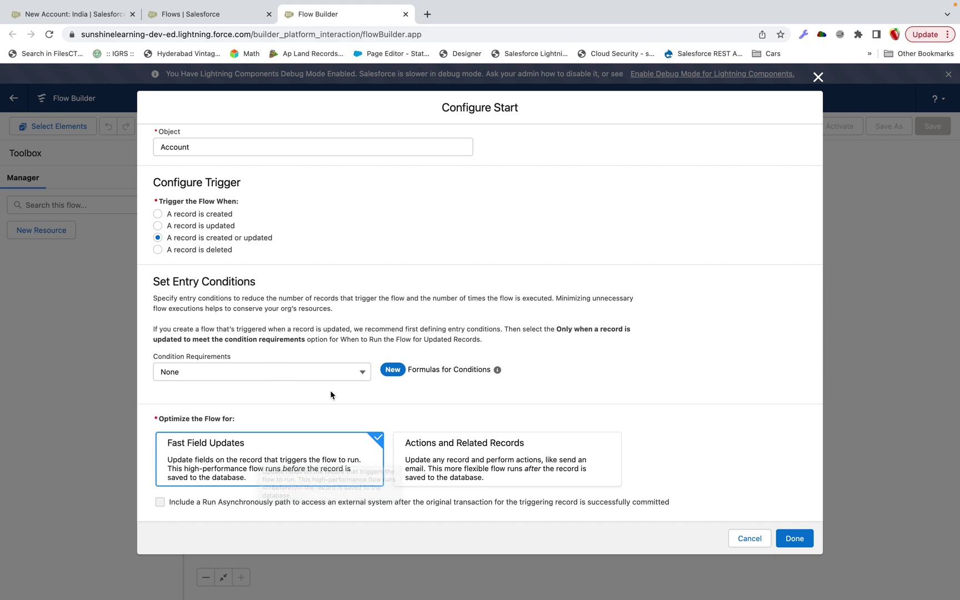
pyautogui.click(793, 538)
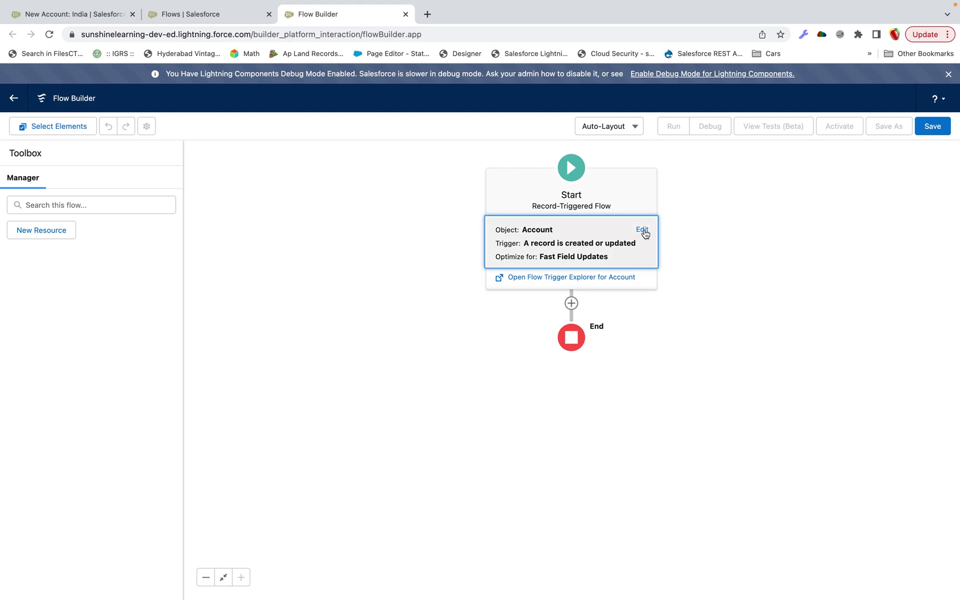
# Add an Update Triggering Record element labelled UpdateStates, with a matching API name
pyautogui.click(571, 303)
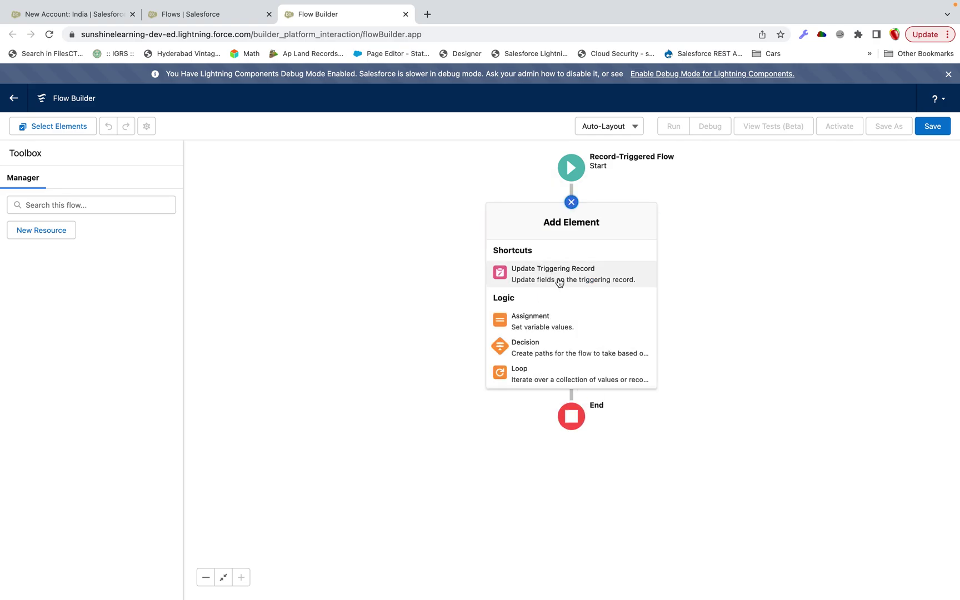
pyautogui.click(568, 281)
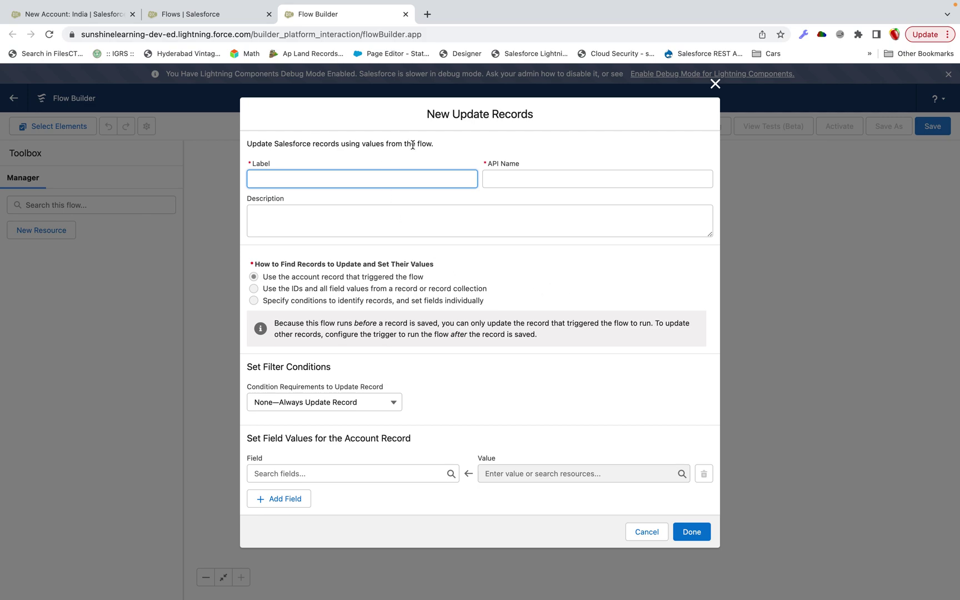
pyautogui.write('UpdateStaes')
pyautogui.press('BackSpace')
pyautogui.press('BackSpace')
pyautogui.write('ates')
pyautogui.press('Tab')
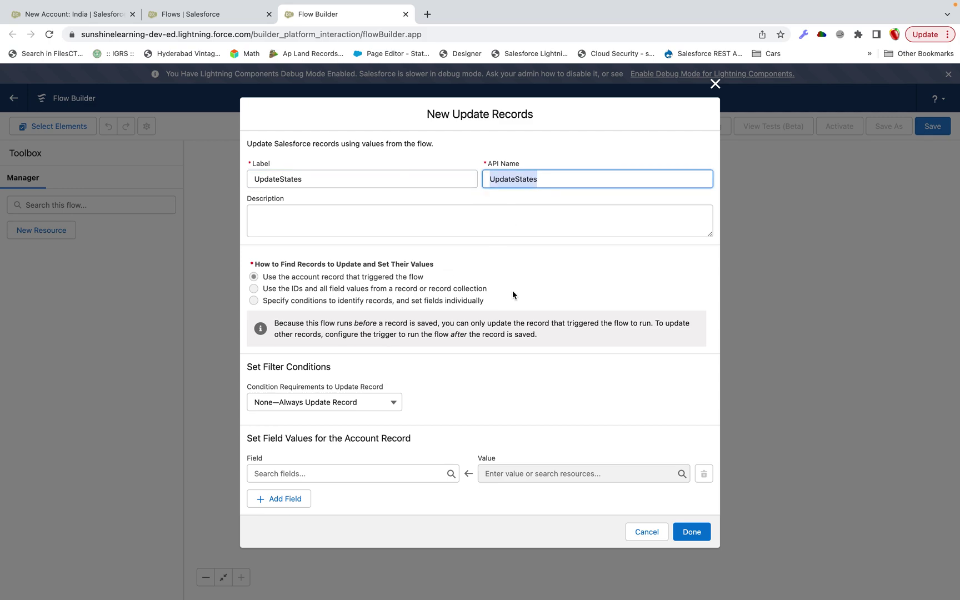
pyautogui.click(371, 405)
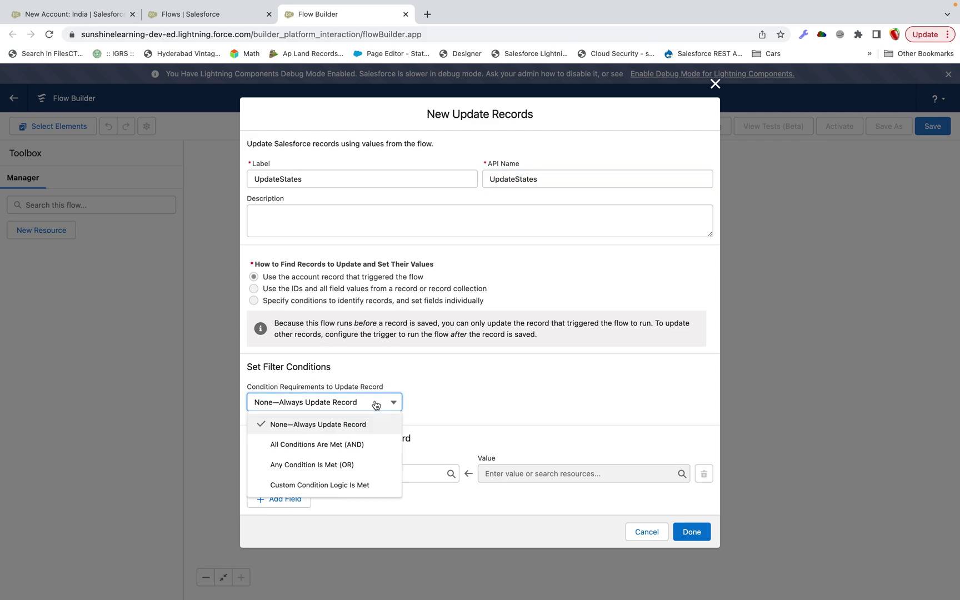
# Require all conditions met, with the single condition Country__c Equals USA
pyautogui.click(357, 445)
pyautogui.scroll(-1, 463, 393)
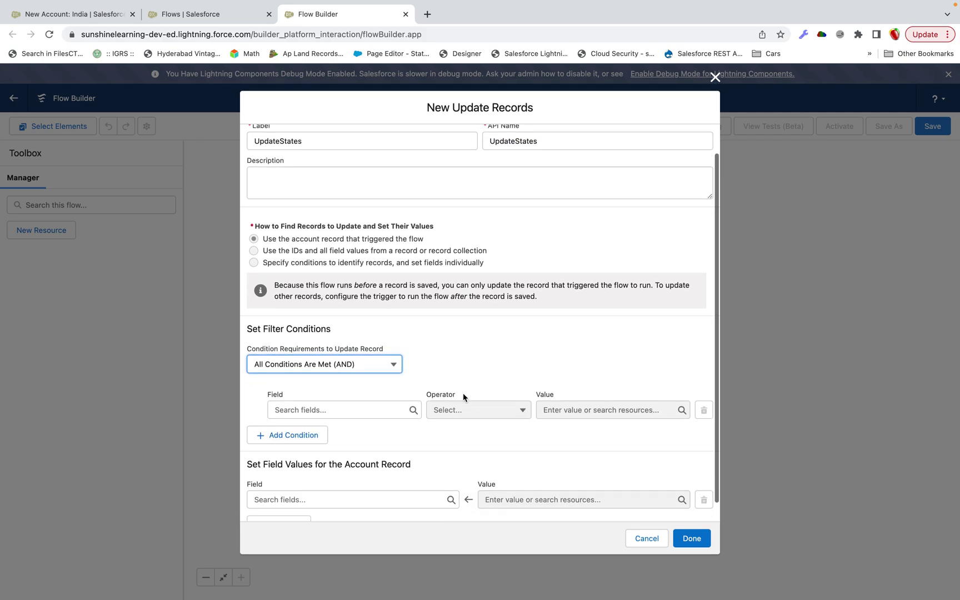
pyautogui.scroll(-1, 463, 393)
pyautogui.click(355, 389)
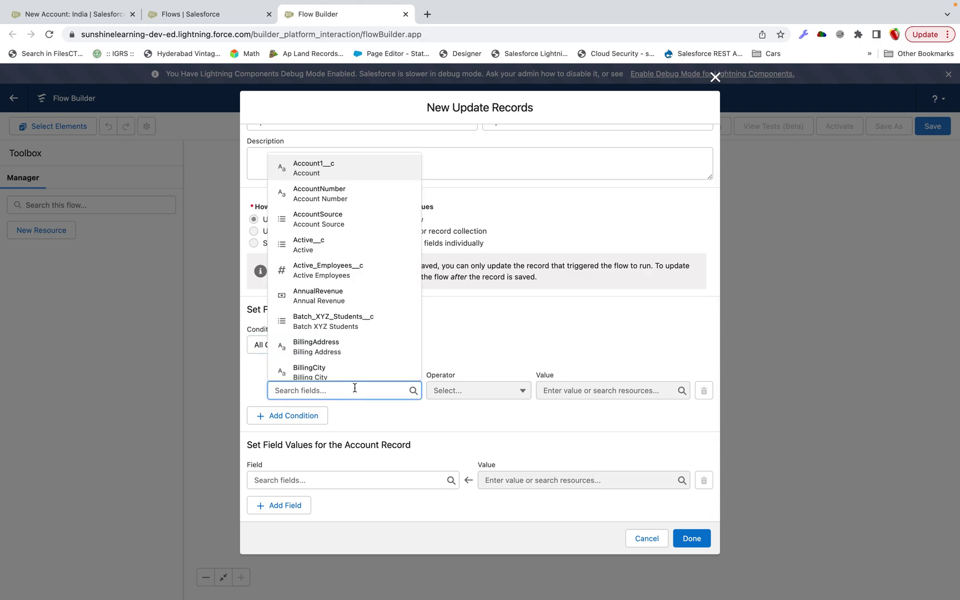
pyautogui.write('country')
pyautogui.click(339, 336)
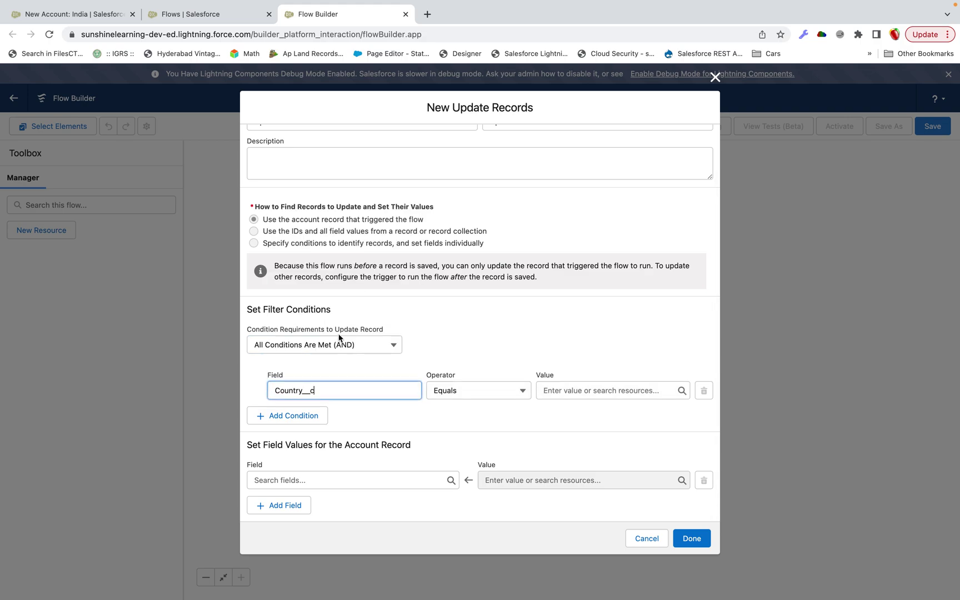
pyautogui.click(565, 395)
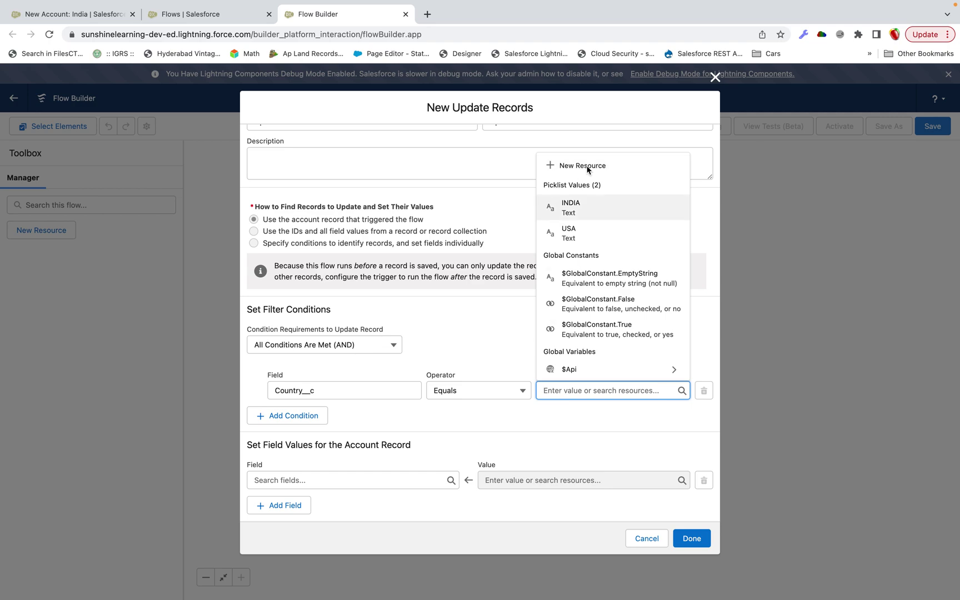
pyautogui.click(583, 233)
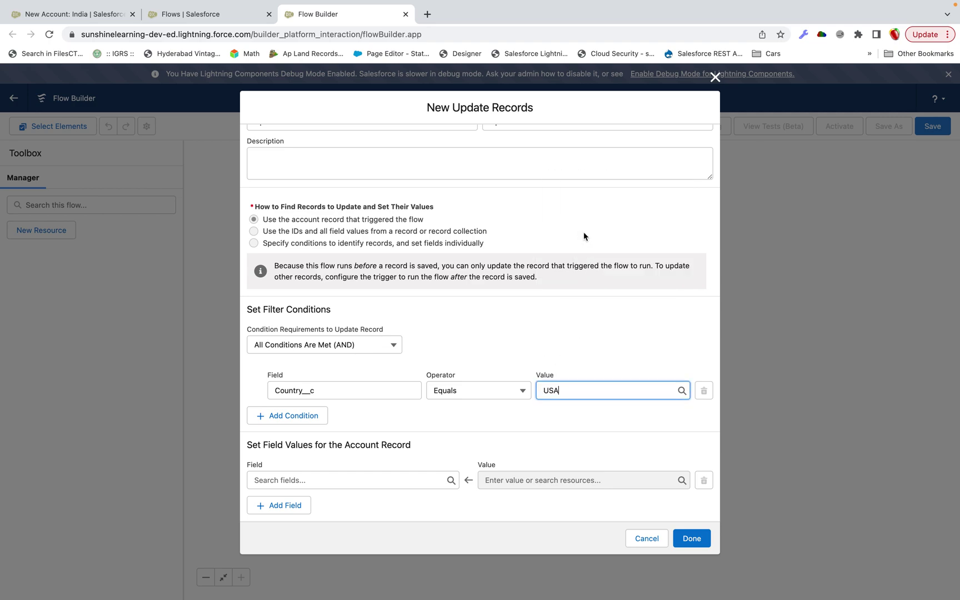
pyautogui.click(521, 422)
pyautogui.click(357, 481)
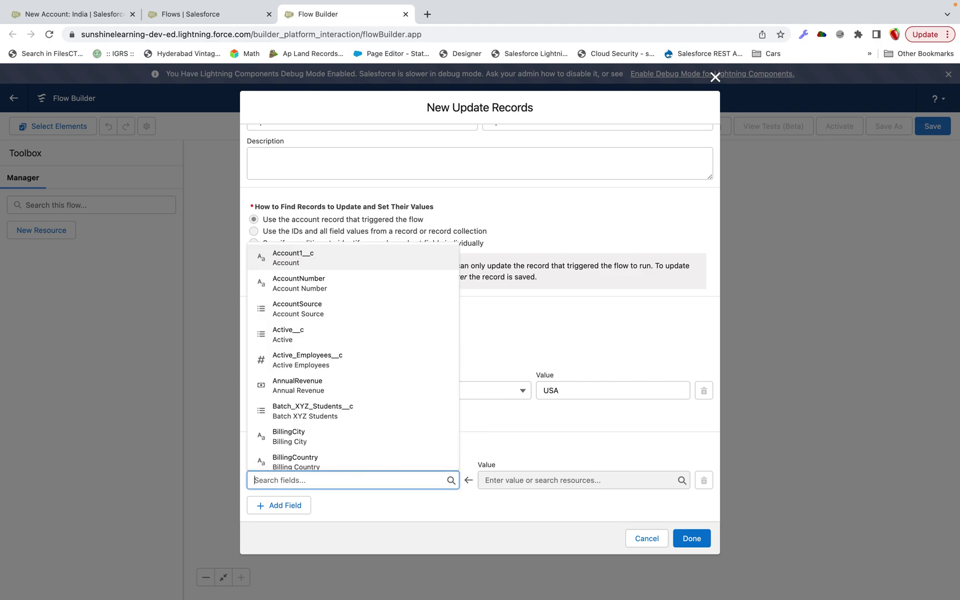
# Choose States__c as the field to update and list its available values
pyautogui.write('state')
pyautogui.click(319, 454)
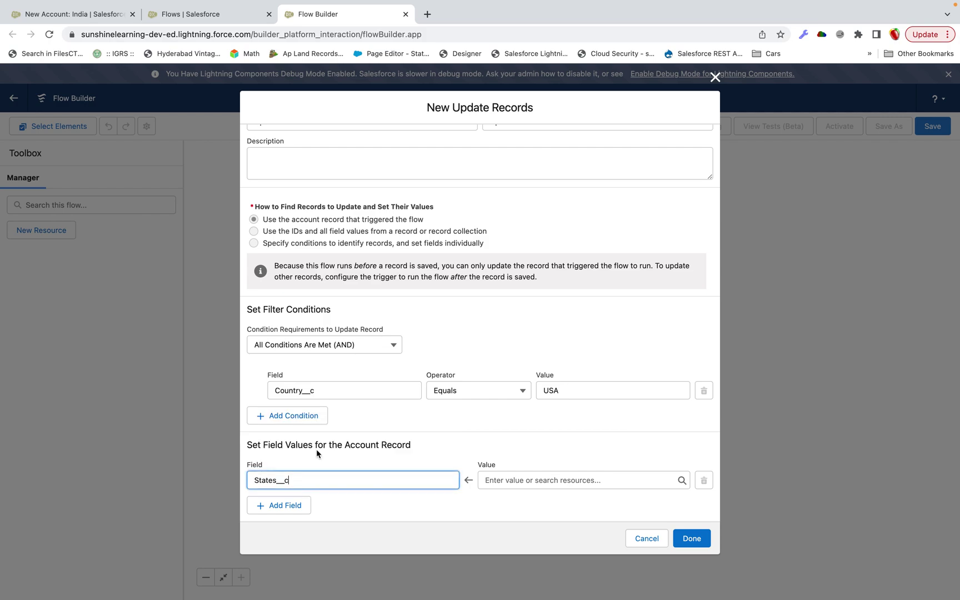
pyautogui.click(515, 482)
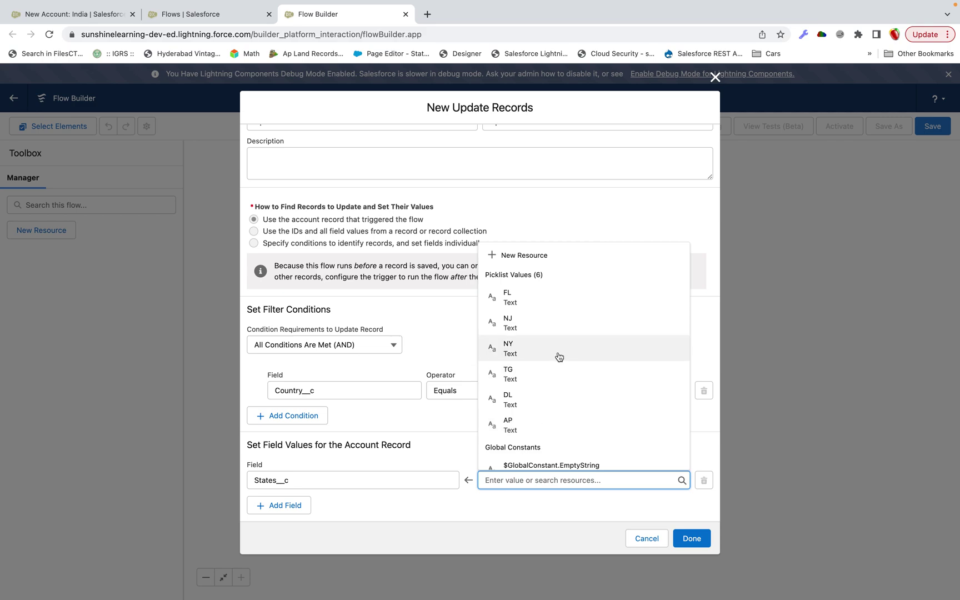
# Create a new Formula resource named SelectedStates with data type Text
pyautogui.click(549, 259)
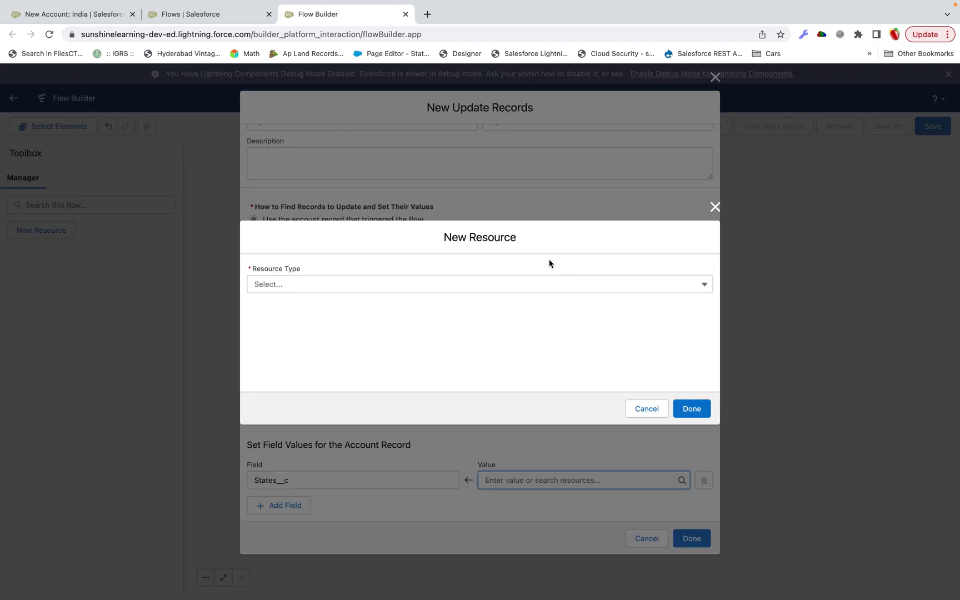
pyautogui.click(361, 285)
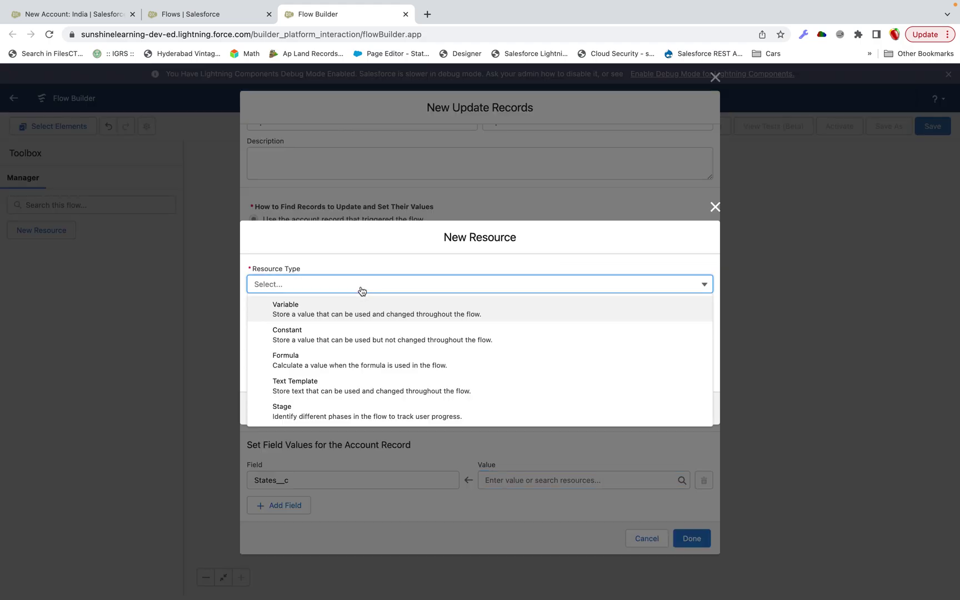
pyautogui.click(365, 366)
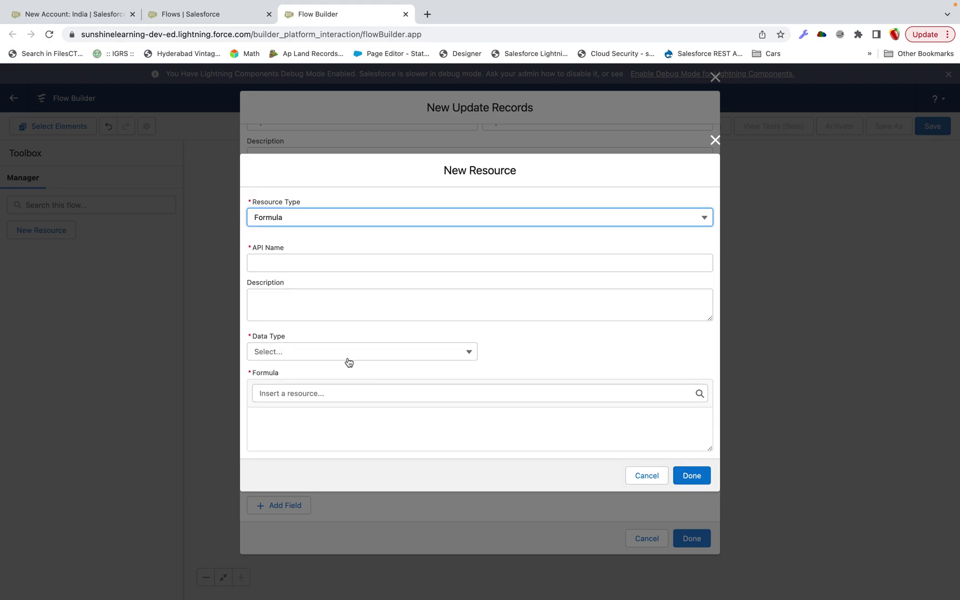
pyautogui.click(345, 266)
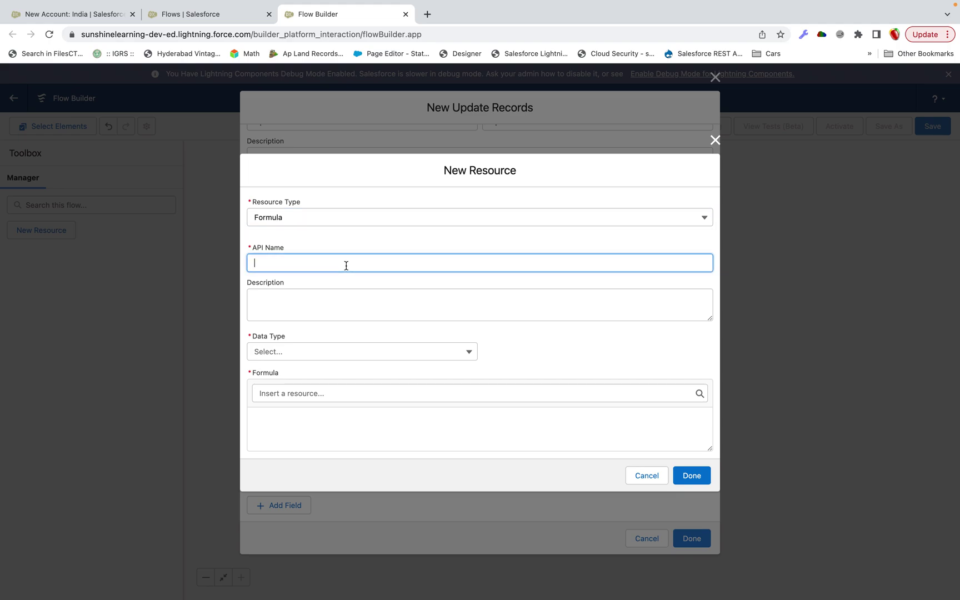
pyautogui.write('SelectedStates')
pyautogui.click(255, 299)
pyautogui.click(297, 357)
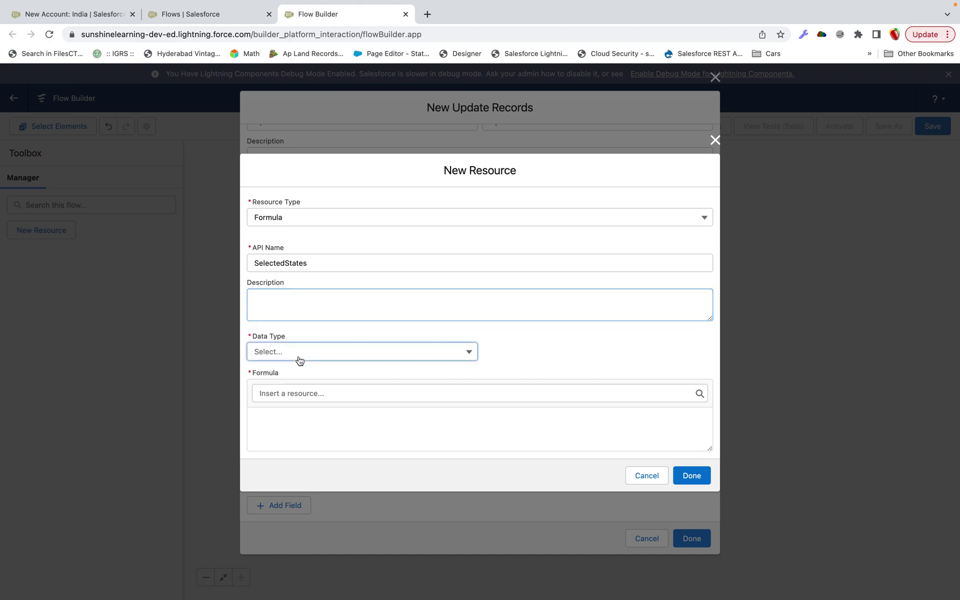
pyautogui.click(298, 376)
# Enter the formula LEFT("NJ;NY;FL",100) and finish both the formula and the UpdateStates element
pyautogui.click(350, 434)
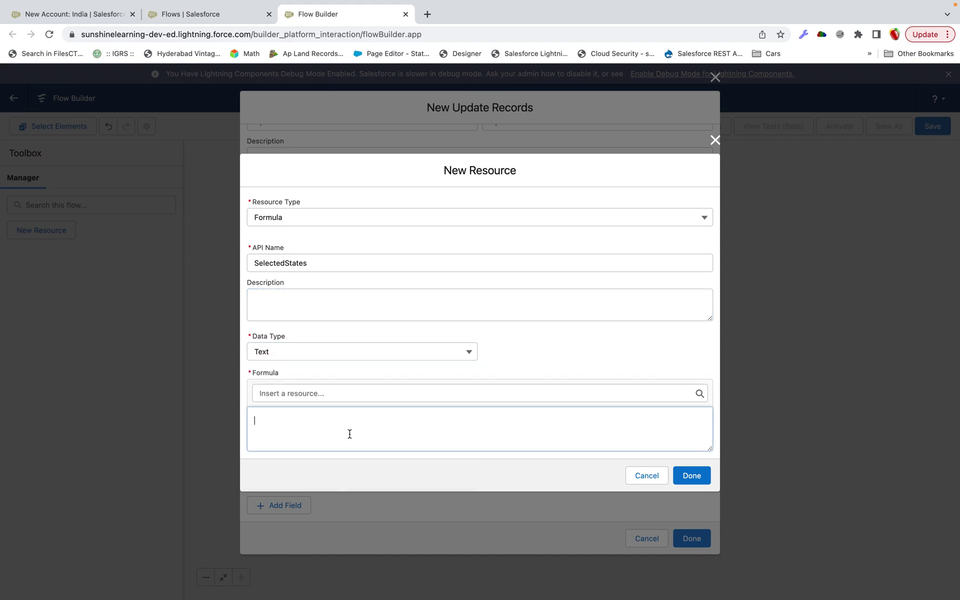
pyautogui.write('LEFT()')
pyautogui.press('Left')
pyautogui.write('""')
pyautogui.write('NJ,NY')
pyautogui.press('BackSpace')
pyautogui.press('BackSpace')
pyautogui.press('BackSpace')
pyautogui.write(';NY;FL')
pyautogui.click(313, 421)
pyautogui.write(',100')
pyautogui.click(689, 477)
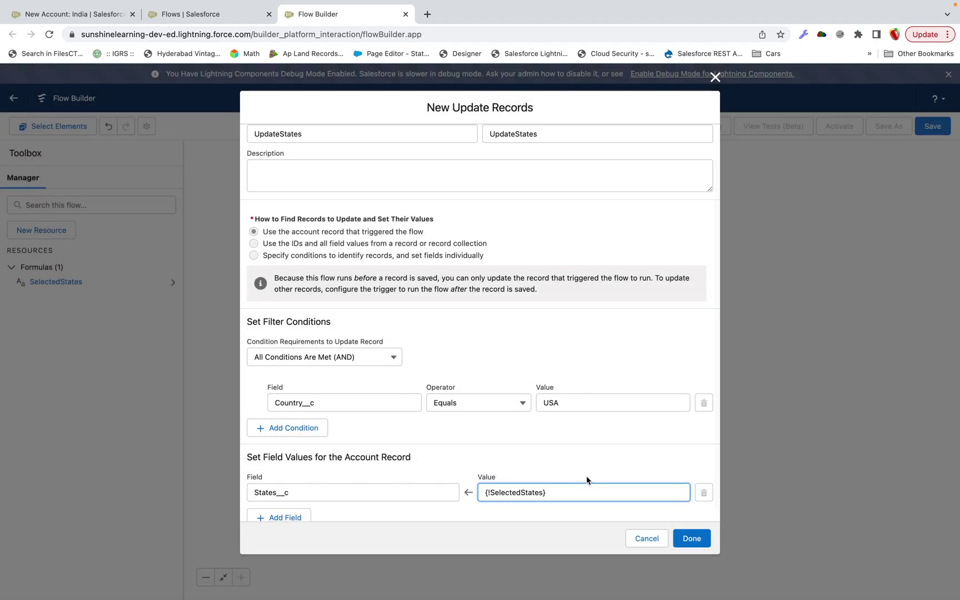
pyautogui.click(694, 546)
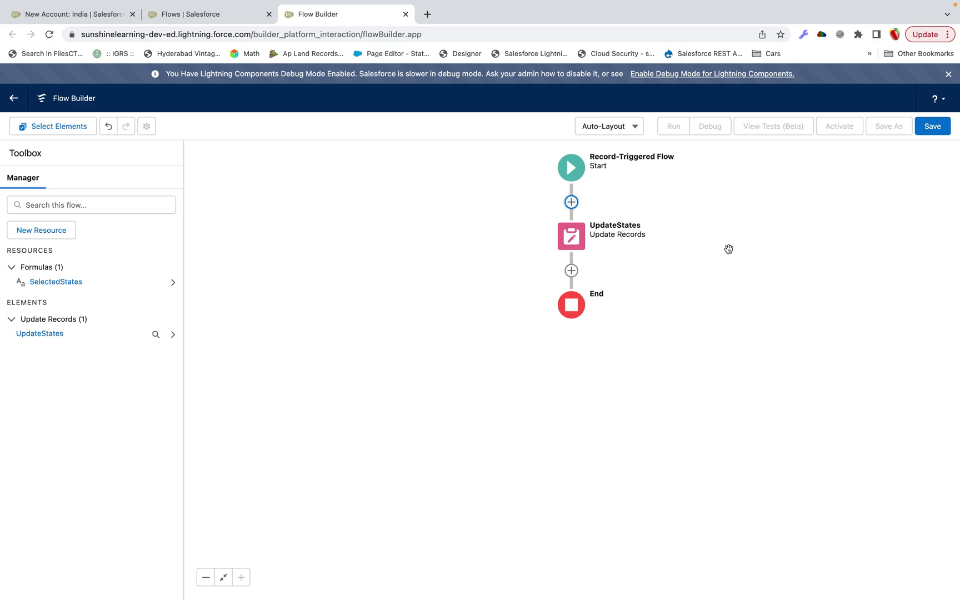
# Give the flow the label UpdatState, with its API name auto-filled
pyautogui.click(935, 130)
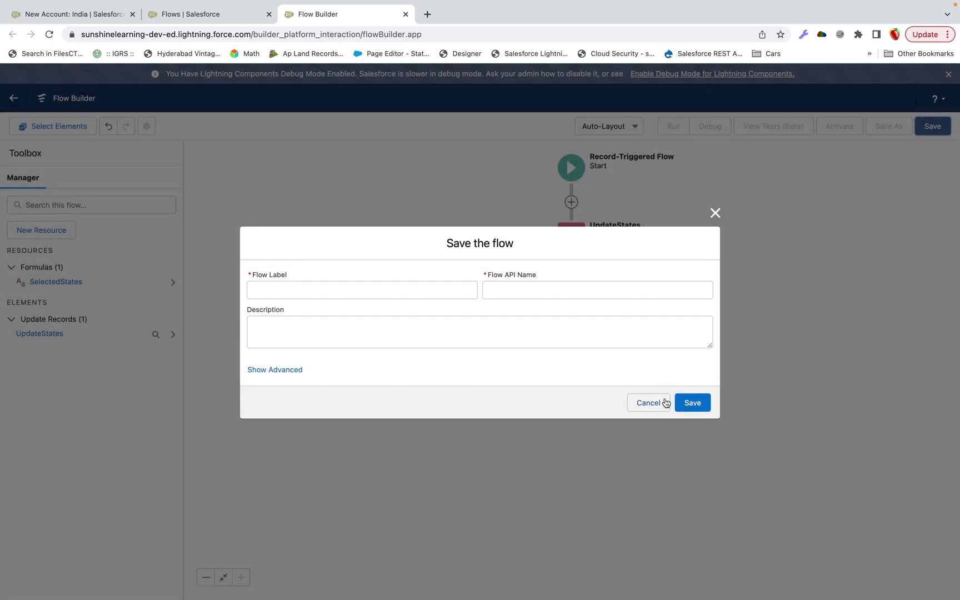
pyautogui.click(418, 287)
pyautogui.write('Updat')
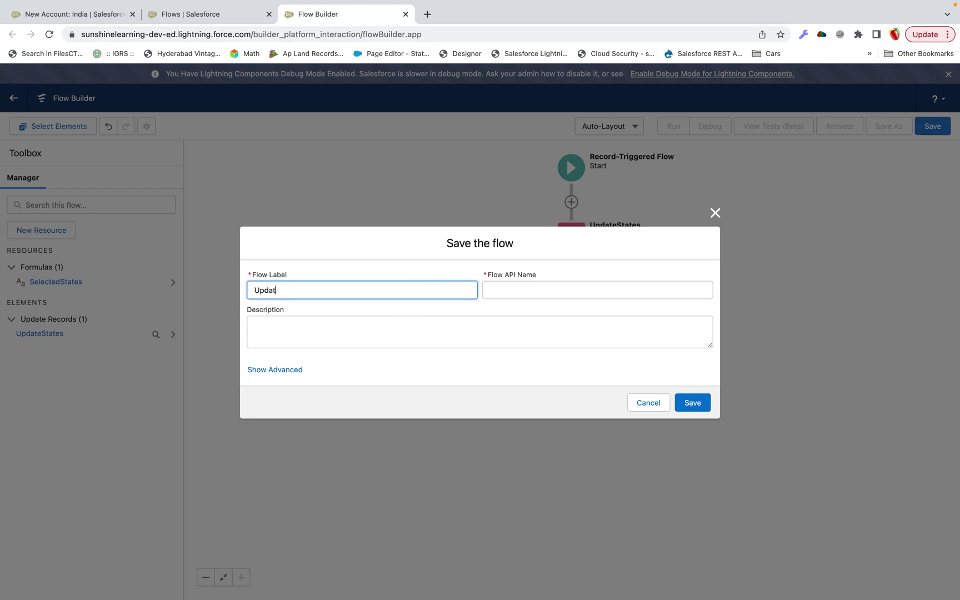
pyautogui.write('Stes')
pyautogui.press('BackSpace')
pyautogui.write('ate')
pyautogui.press('Tab')
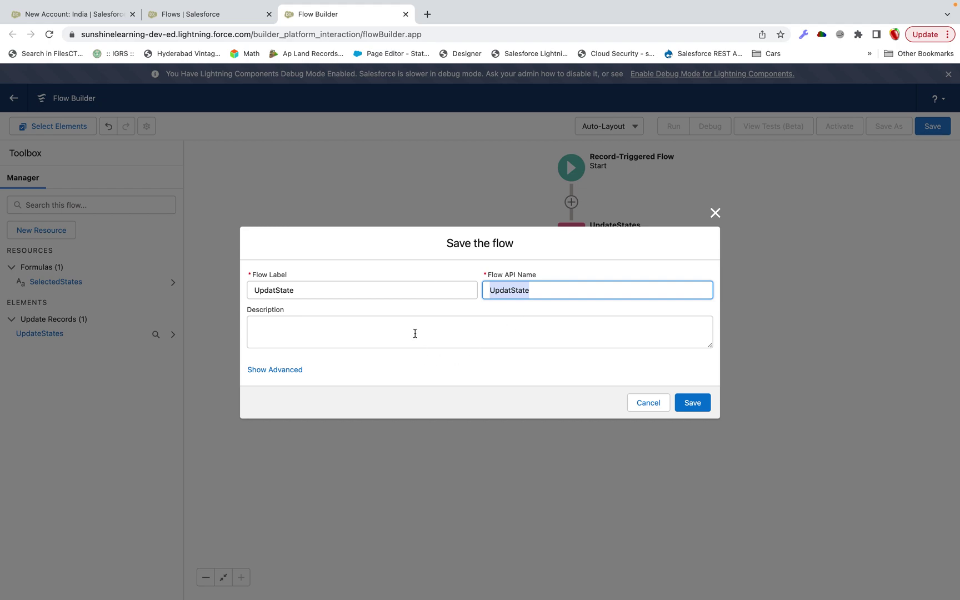
pyautogui.click(455, 333)
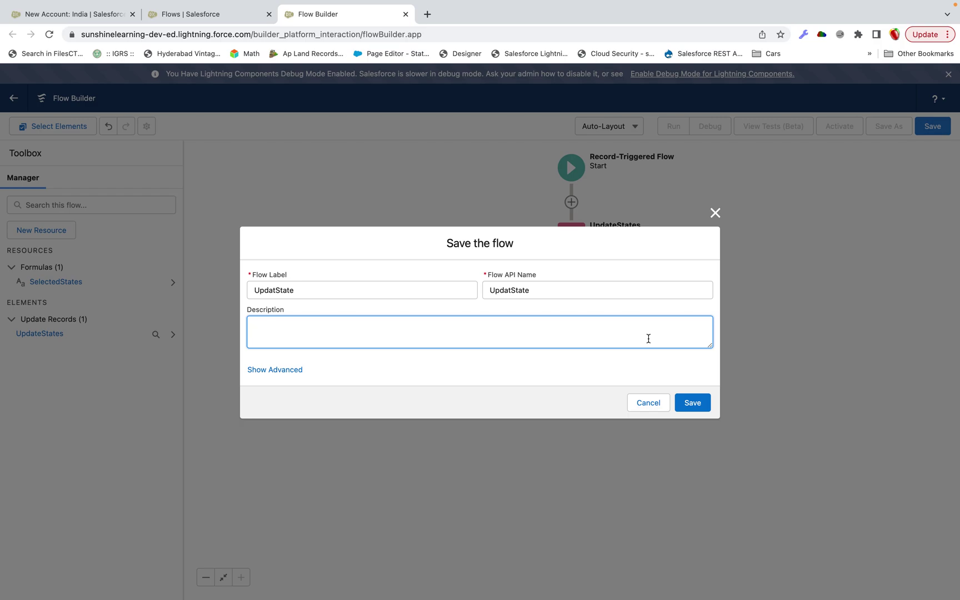
# Save and activate the flow, then return to the New Account form
pyautogui.click(696, 402)
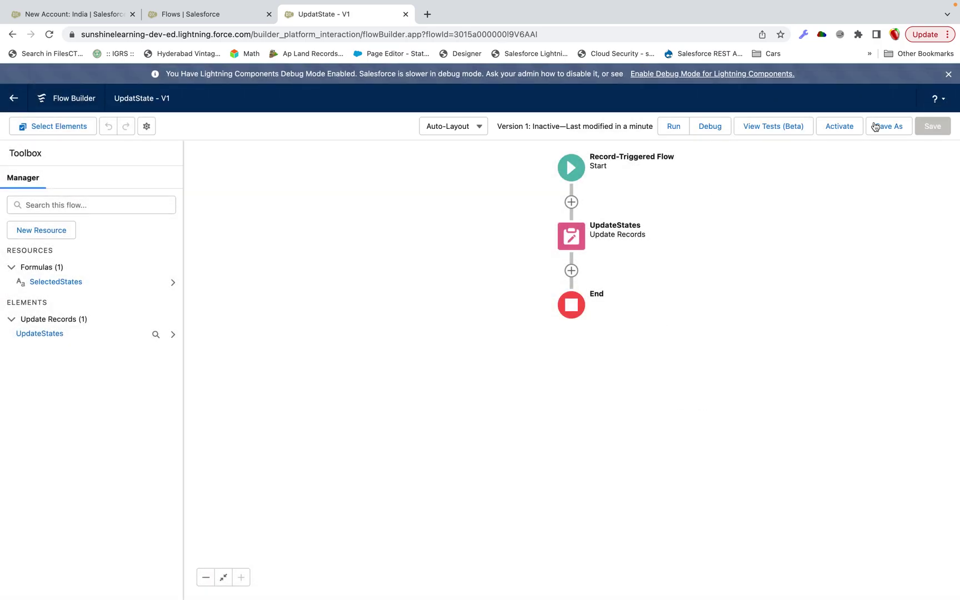
pyautogui.click(851, 128)
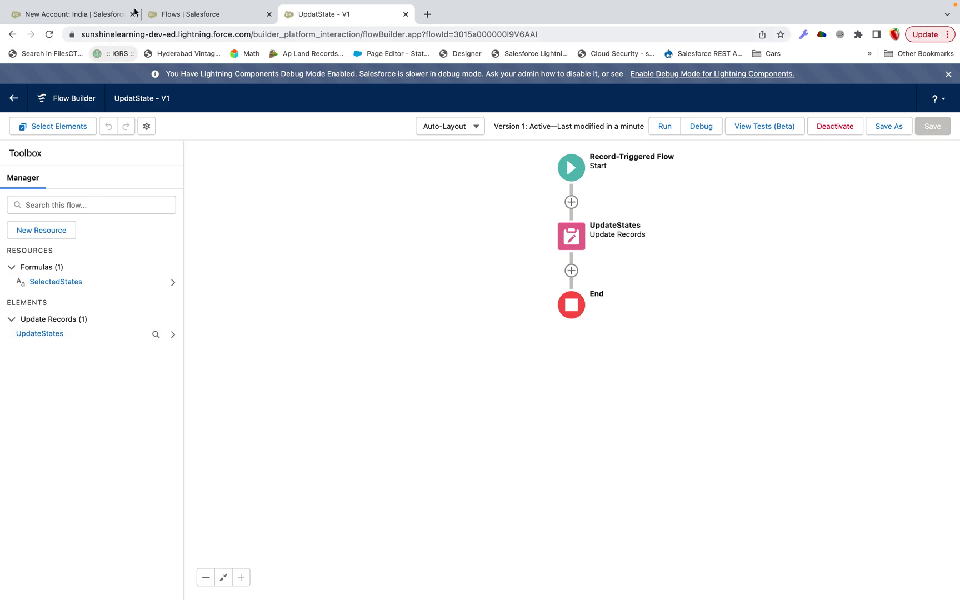
pyautogui.click(97, 15)
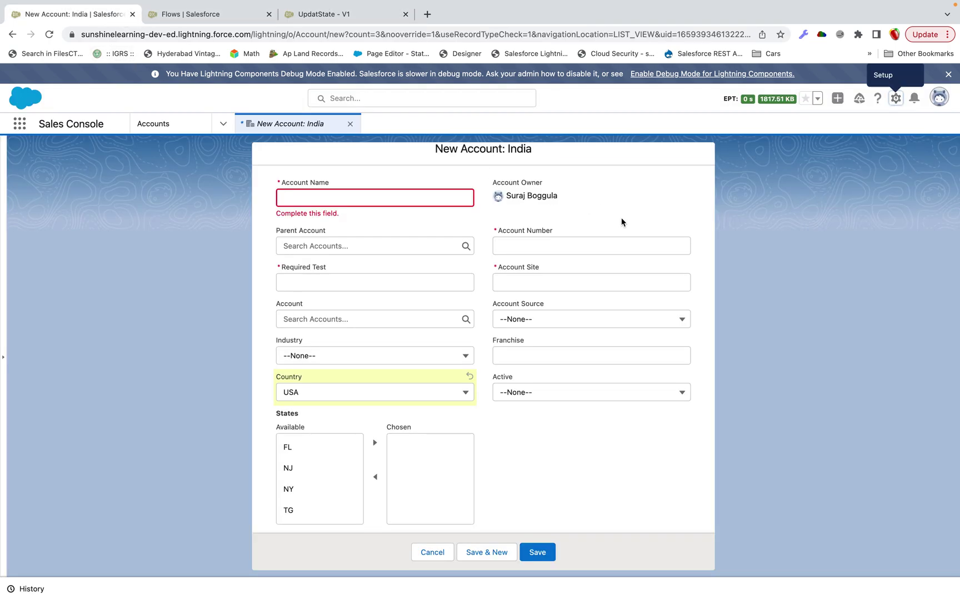
# Enter account name UpdateStates, an account number, and account site 6y6578
pyautogui.click(408, 197)
pyautogui.write('Upd')
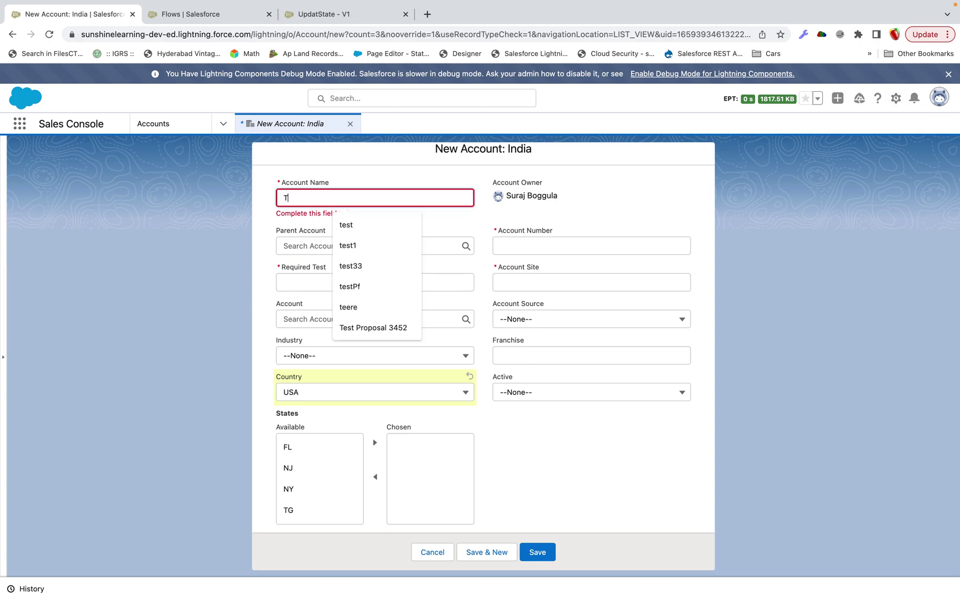
pyautogui.write('ate')
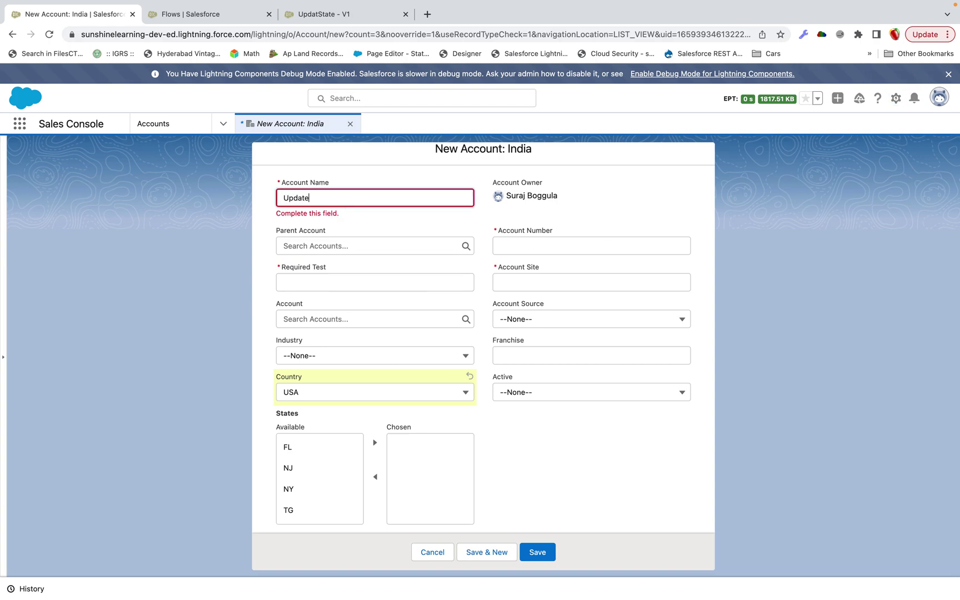
pyautogui.write('States')
pyautogui.press('Tab')
pyautogui.click(539, 246)
pyautogui.write('78657')
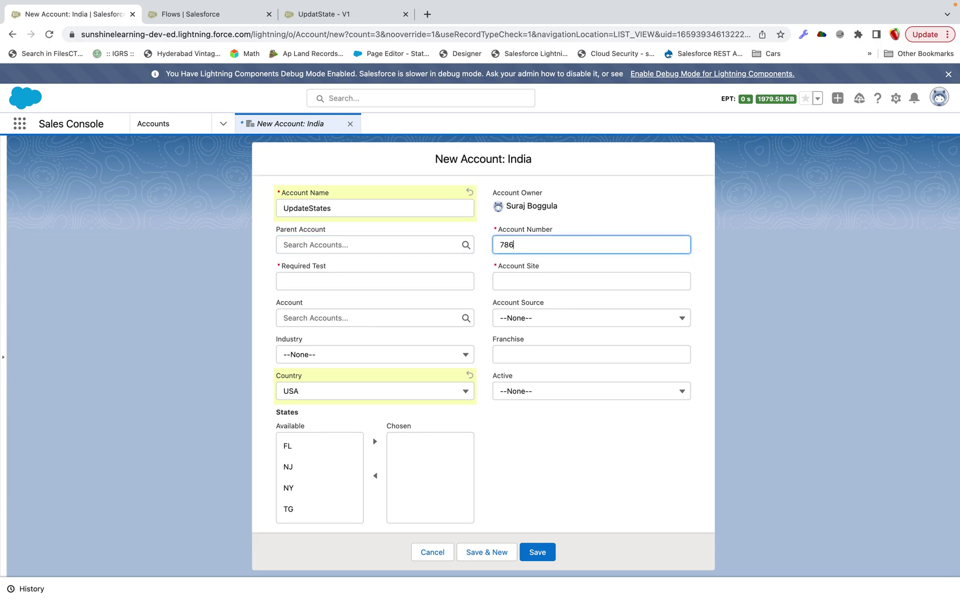
pyautogui.click(533, 285)
pyautogui.write('6y6578')
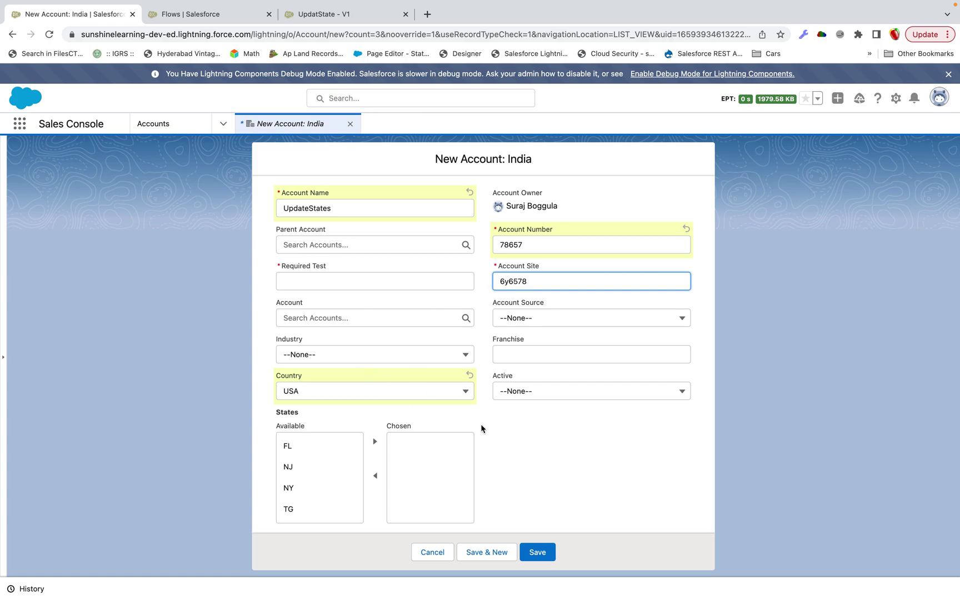
# Set Country to USA, fill Required Test with 564rt, and save the account
pyautogui.click(388, 391)
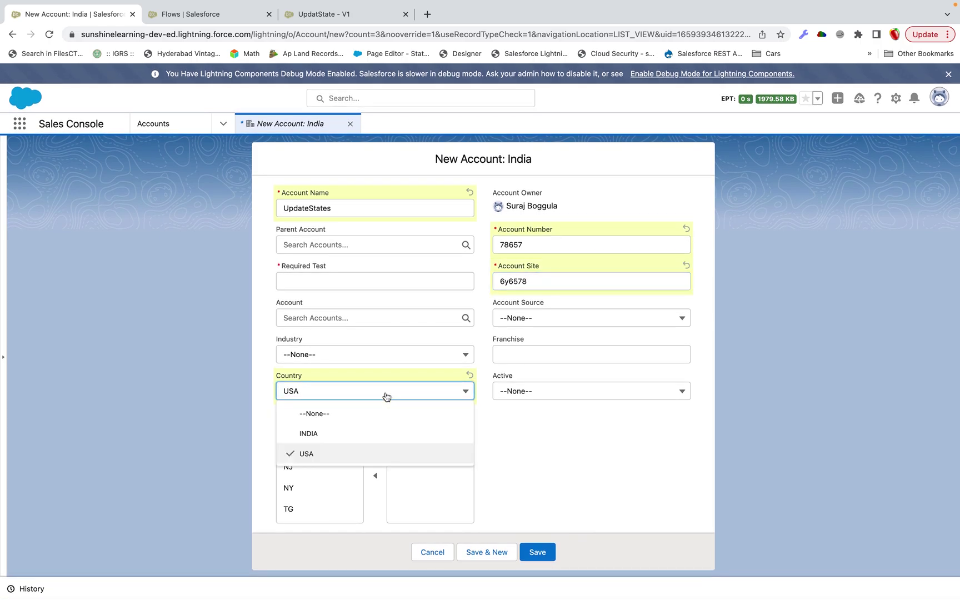
pyautogui.click(358, 438)
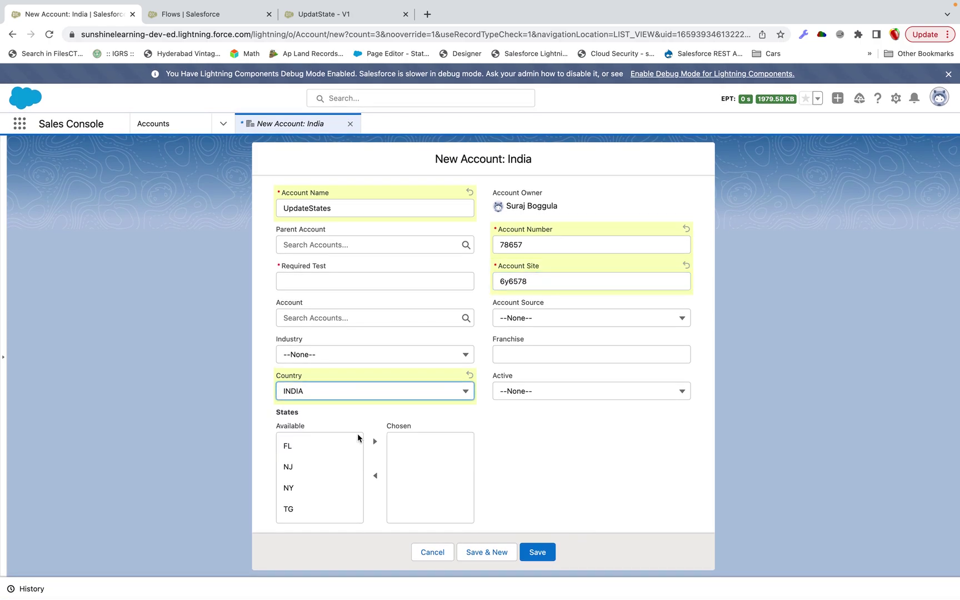
pyautogui.click(389, 394)
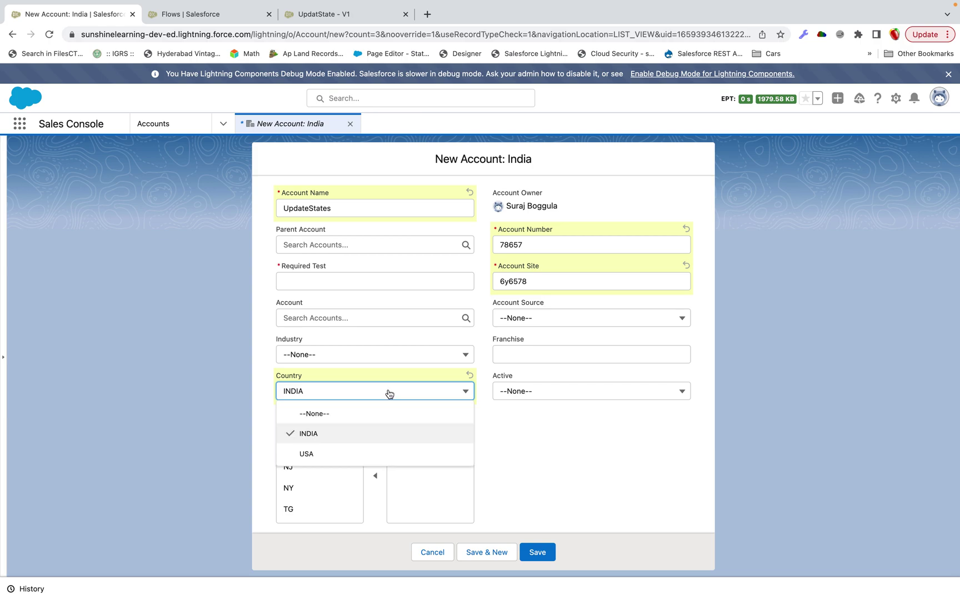
pyautogui.click(350, 454)
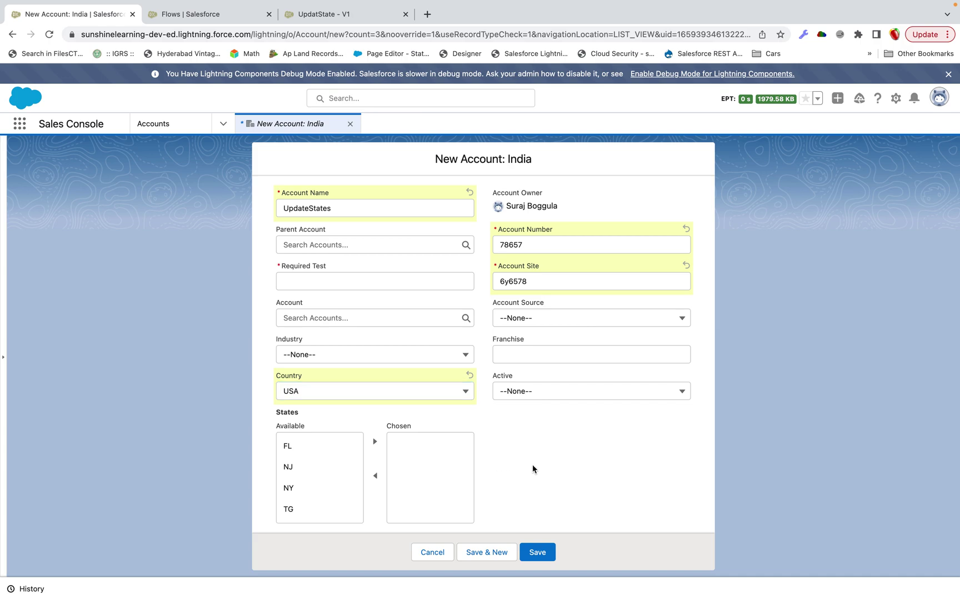
pyautogui.click(538, 553)
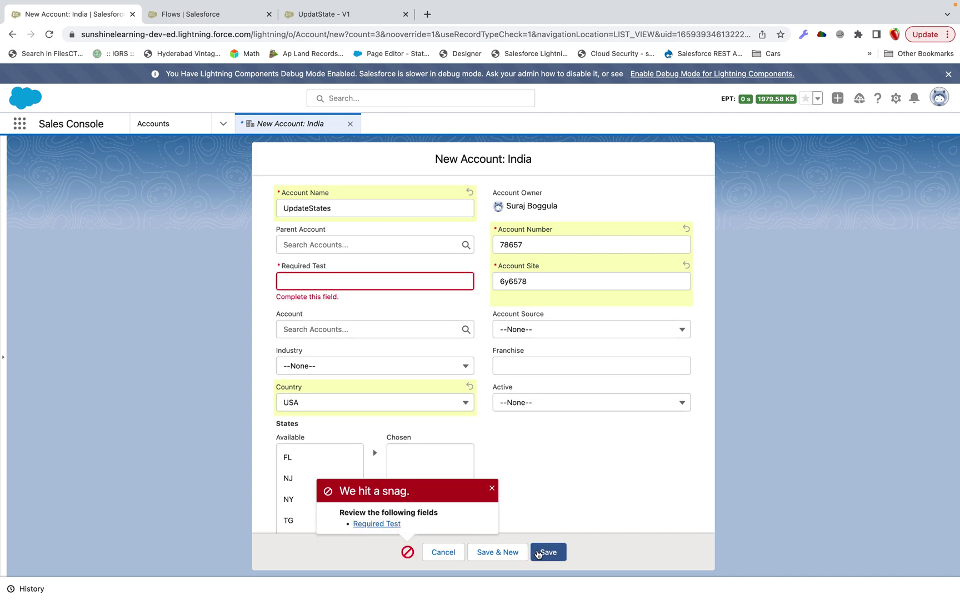
pyautogui.click(334, 282)
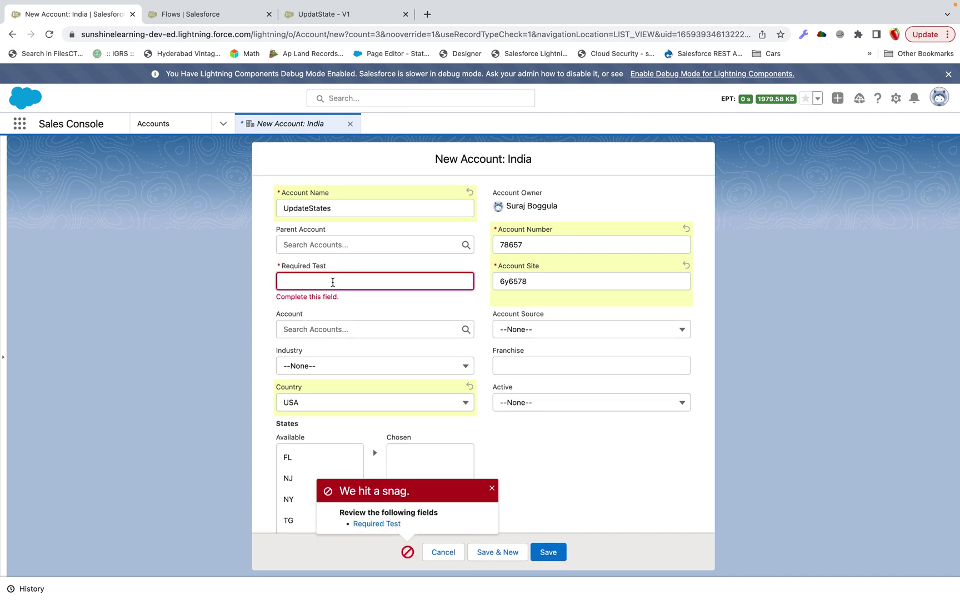
pyautogui.write('564rt')
pyautogui.click(547, 551)
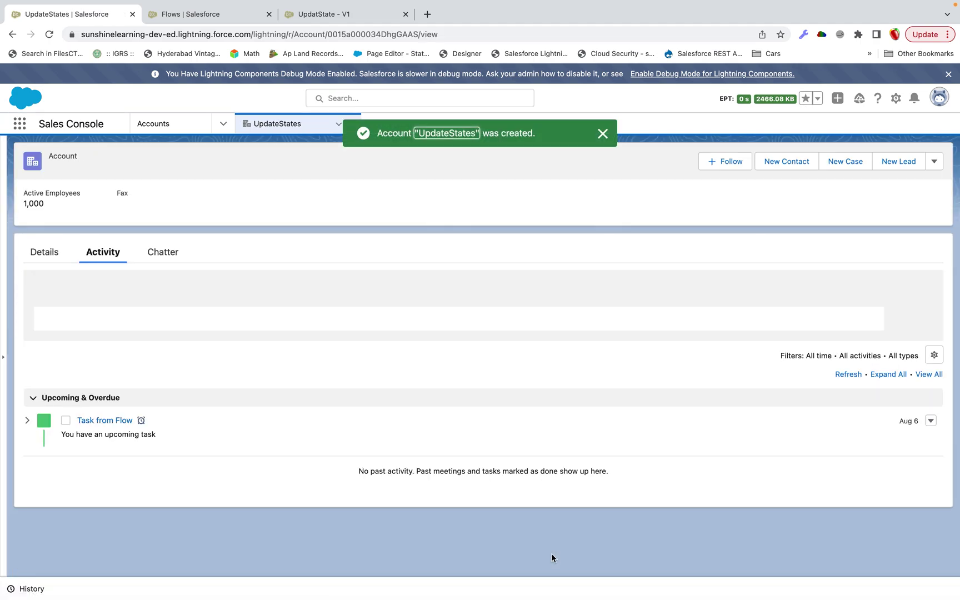
# Check the account Details show States FL;NJ;NY, then return to the UpdatState flow
pyautogui.click(40, 253)
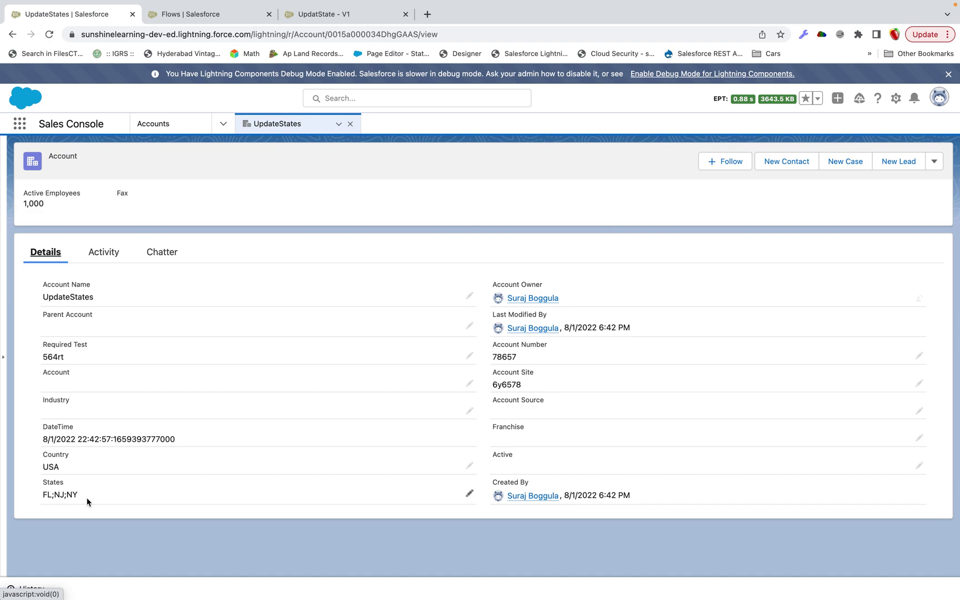
pyautogui.click(315, 15)
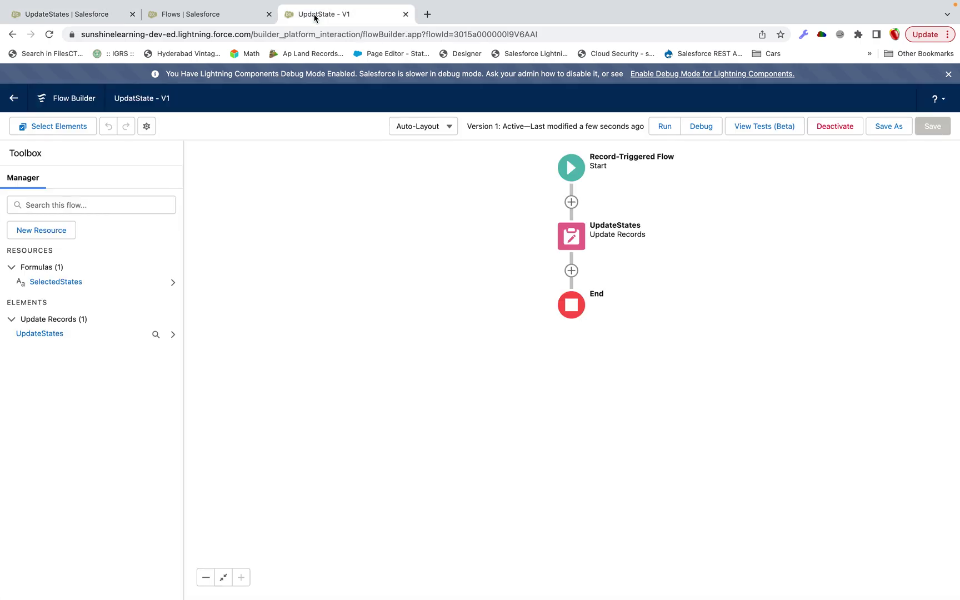